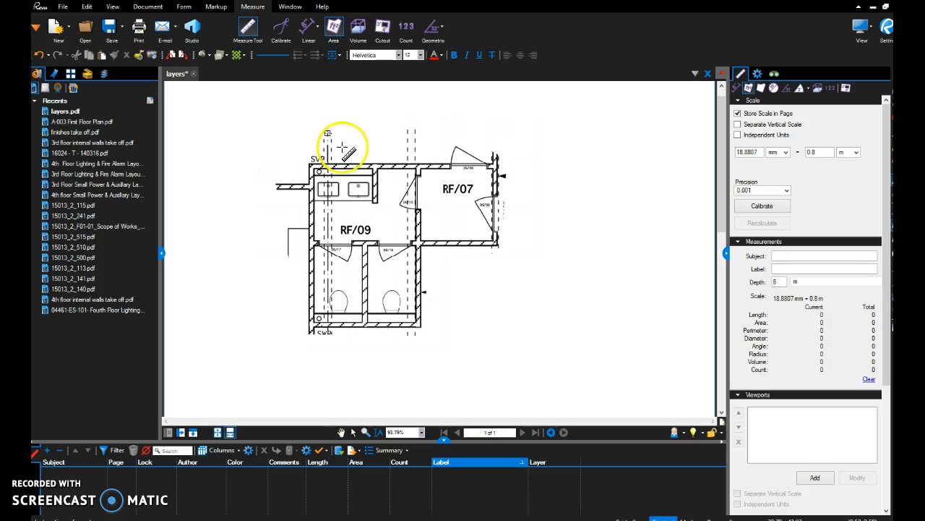
Measure the floor area of room RF/07 with a rectangular Area measurement along its inner wall faces.
{"action": "scroll", "coordinate": [357, 192], "scroll_direction": "down", "scroll_amount": 1}
{"action": "scroll", "coordinate": [368, 174], "scroll_direction": "up", "scroll_amount": 2}
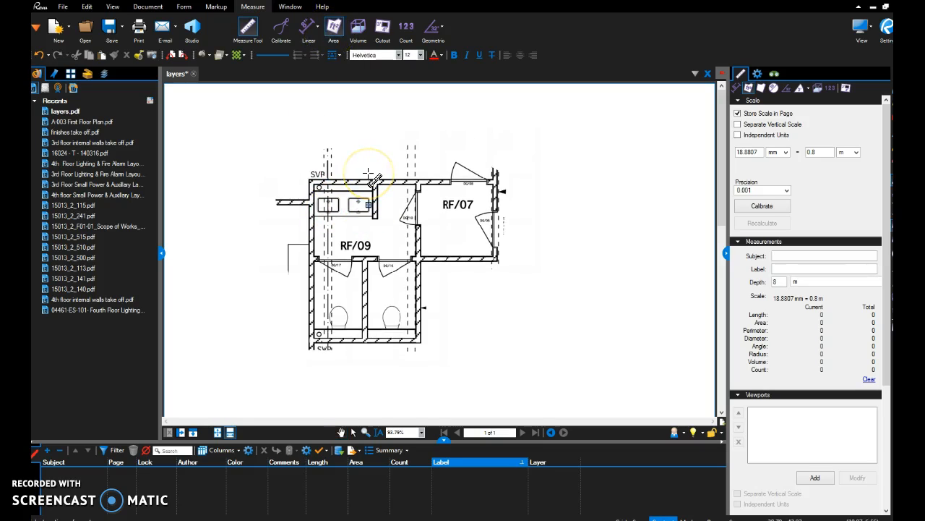
{"action": "left_click_drag", "start_coordinate": [421, 185], "coordinate": [494, 255]}
Trace an Area measurement around room RF/09, following its inner wall faces and the short partition beside the sinks.
{"action": "left_click_drag", "start_coordinate": [320, 186], "coordinate": [322, 250]}
{"action": "left_click", "coordinate": [316, 254]}
{"action": "left_click", "coordinate": [416, 256]}
{"action": "left_click", "coordinate": [417, 185]}
{"action": "left_click", "coordinate": [377, 185]}
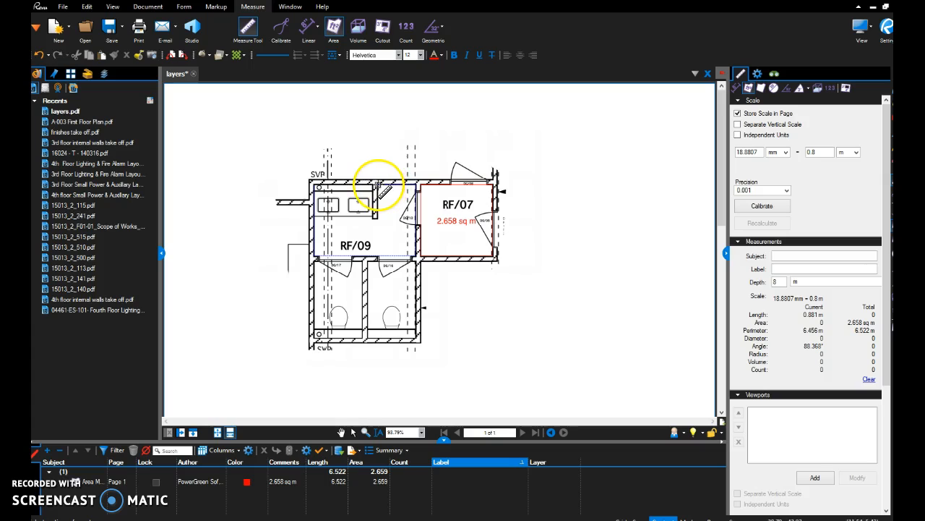
{"action": "left_click", "coordinate": [377, 214]}
{"action": "left_click", "coordinate": [373, 218]}
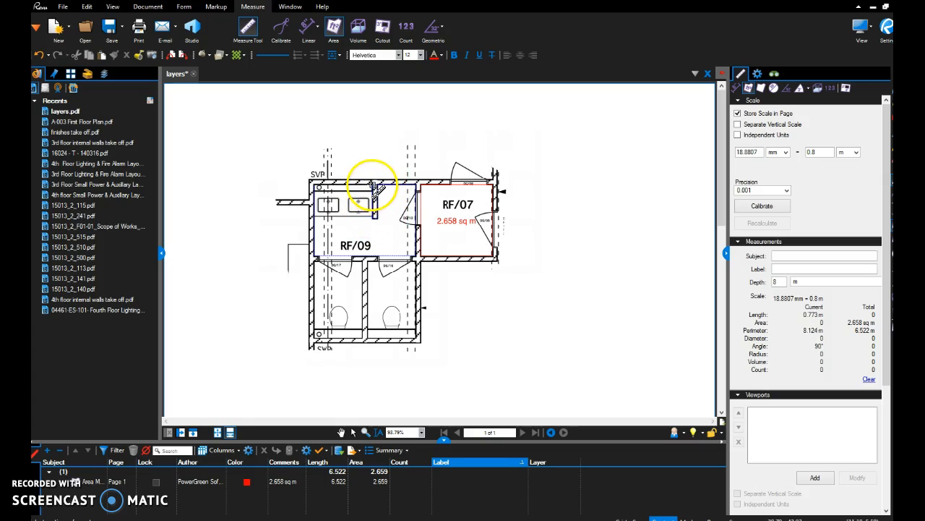
{"action": "double_click", "coordinate": [373, 185]}
Measure the floor areas of the two WC cubicles below RF/09 with separate Area measurements.
{"action": "left_click", "coordinate": [317, 259]}
{"action": "left_click", "coordinate": [364, 259]}
{"action": "left_click", "coordinate": [316, 329]}
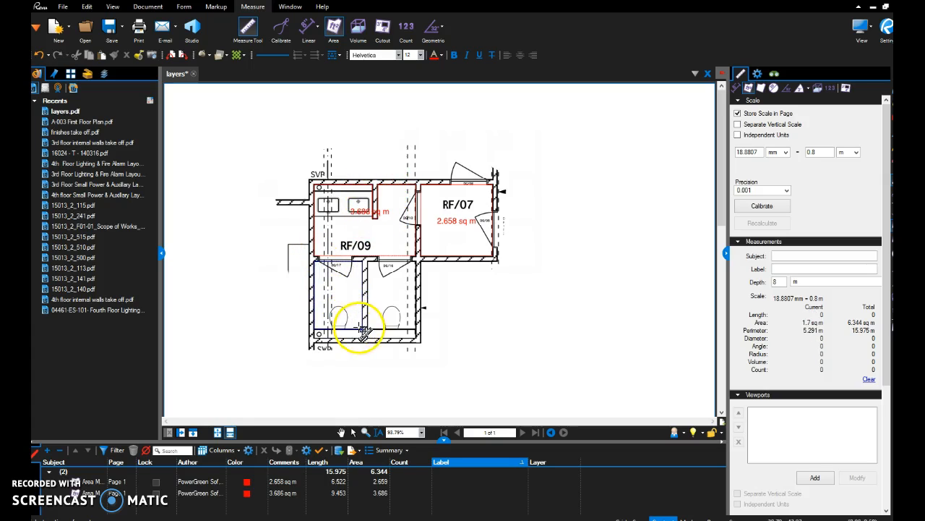
{"action": "double_click", "coordinate": [364, 329]}
{"action": "left_click_drag", "start_coordinate": [368, 261], "coordinate": [417, 329]}
Enlarge the markups list and label all four area measurements Carpet.
{"action": "left_click_drag", "start_coordinate": [451, 446], "coordinate": [434, 410]}
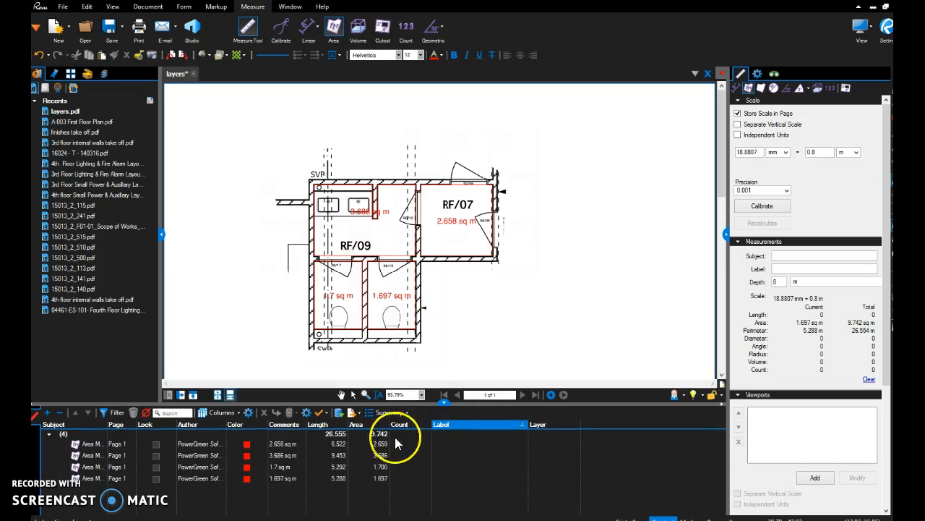
{"action": "left_click", "coordinate": [381, 444]}
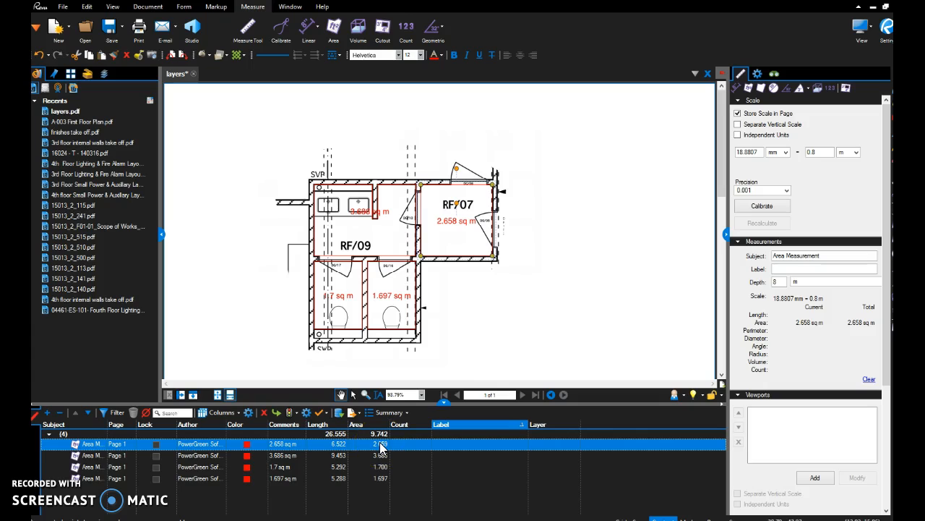
{"action": "key", "text": "ctrl+a"}
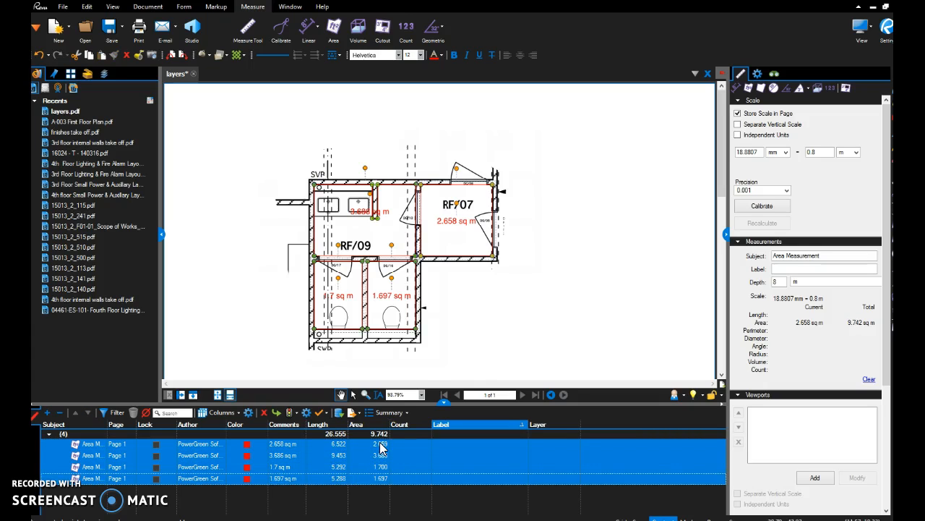
{"action": "left_click", "coordinate": [757, 74]}
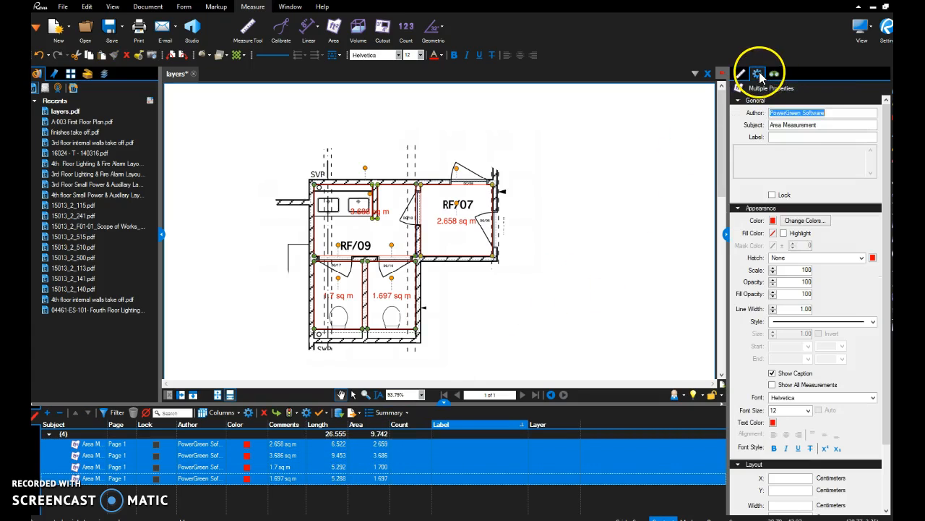
{"action": "left_click", "coordinate": [792, 138]}
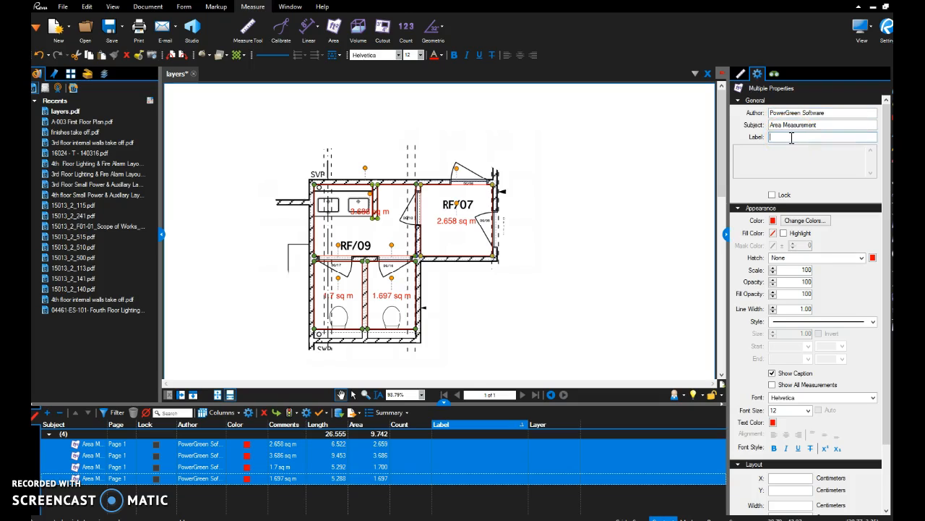
{"action": "type", "text": "Carpet"}
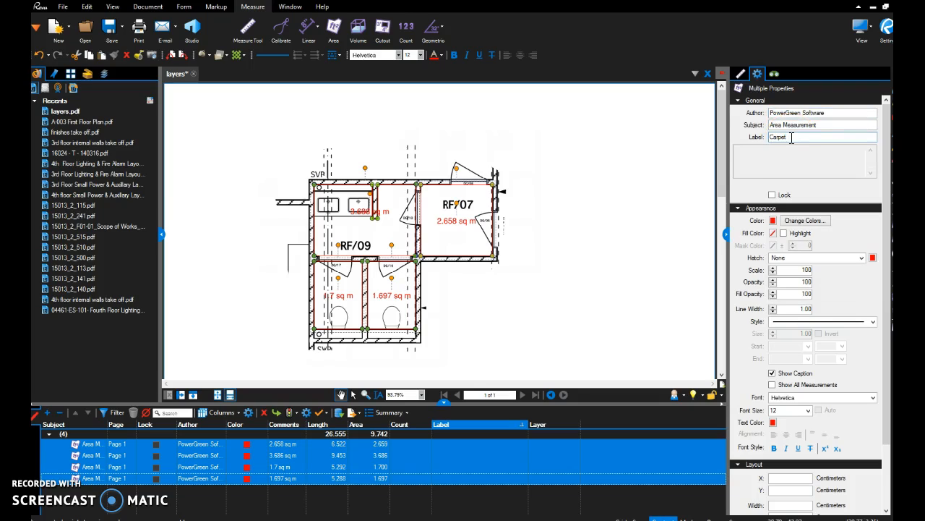
{"action": "key", "text": "Return"}
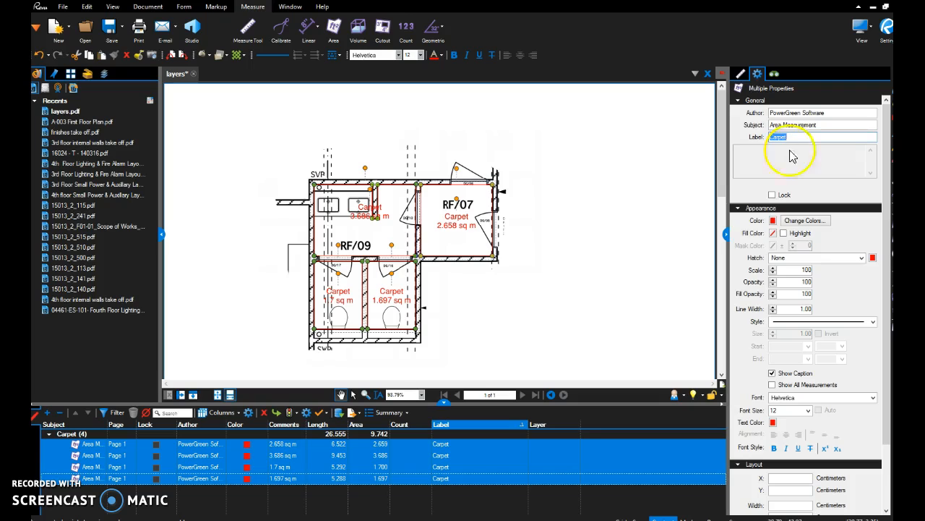
Give the four Carpet areas an orange fill with 50 opacity and 20 fill opacity.
{"action": "left_click", "coordinate": [773, 233]}
{"action": "left_click", "coordinate": [788, 256]}
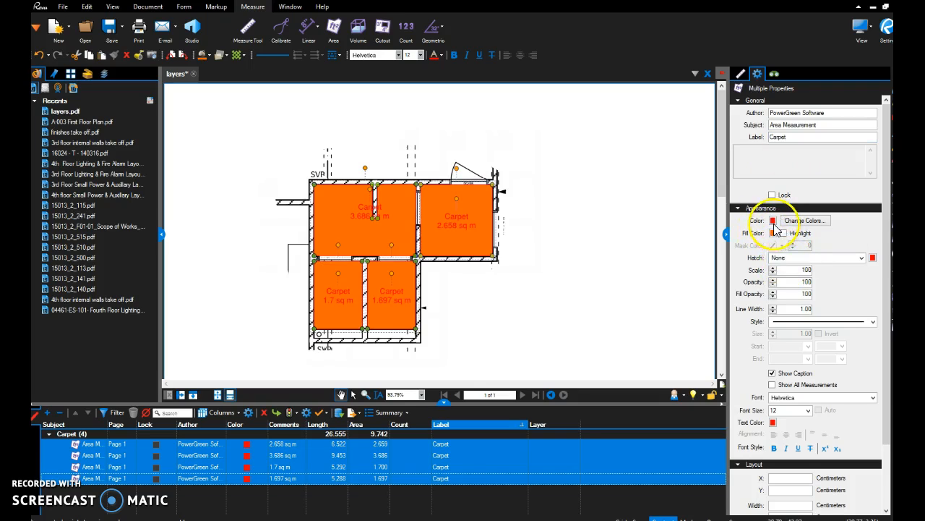
{"action": "left_click_drag", "start_coordinate": [773, 292], "coordinate": [773, 305]}
{"action": "left_click", "coordinate": [608, 288]}
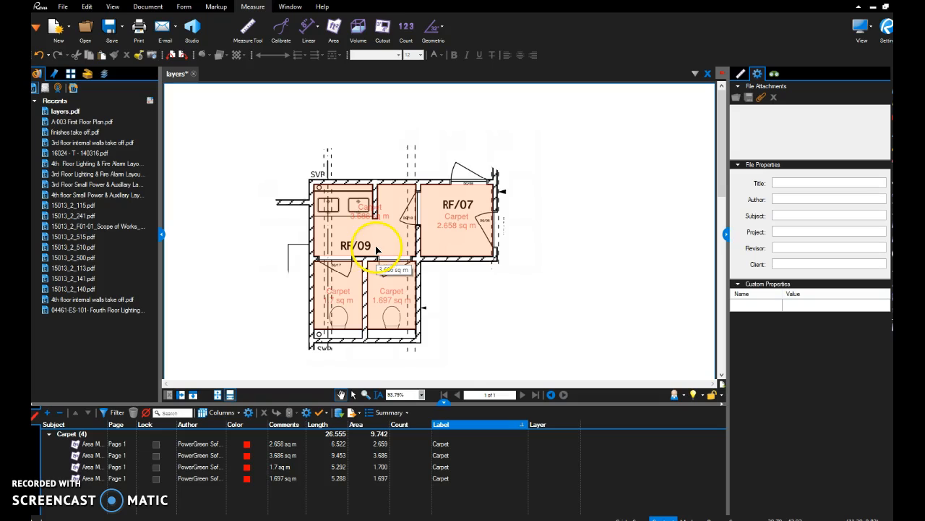
Assign all four Carpet area measurements to a new layer named Floor finishes.
{"action": "left_click", "coordinate": [384, 446]}
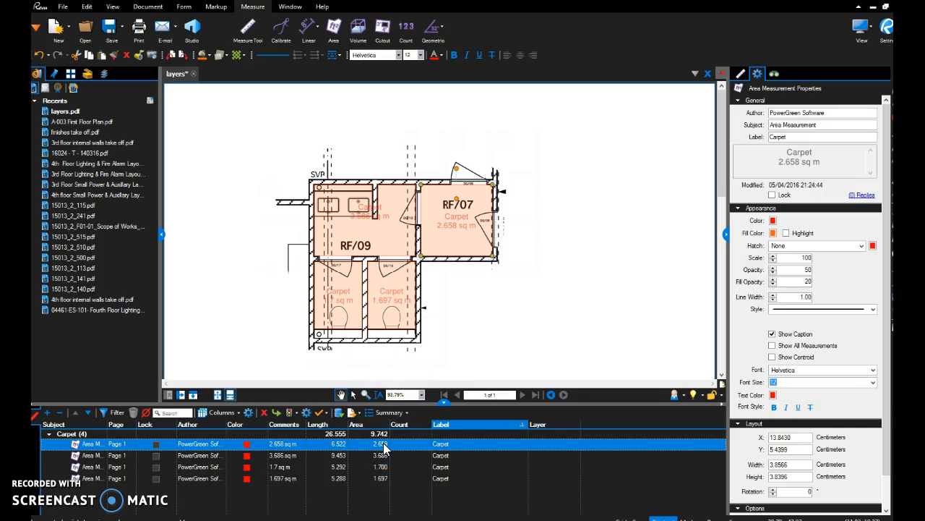
{"action": "key", "text": "ctrl+a"}
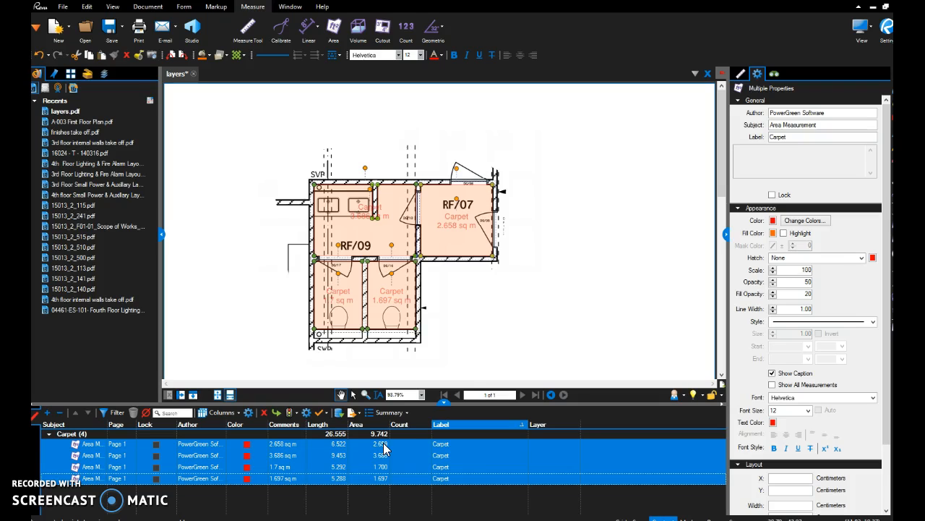
{"action": "right_click", "coordinate": [384, 449]}
{"action": "mouse_move", "coordinate": [405, 431]}
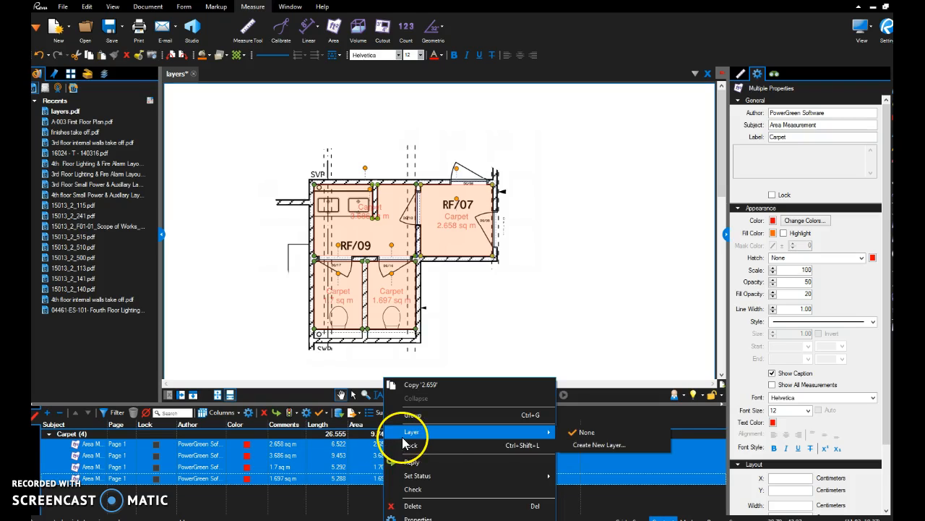
{"action": "left_click", "coordinate": [592, 445]}
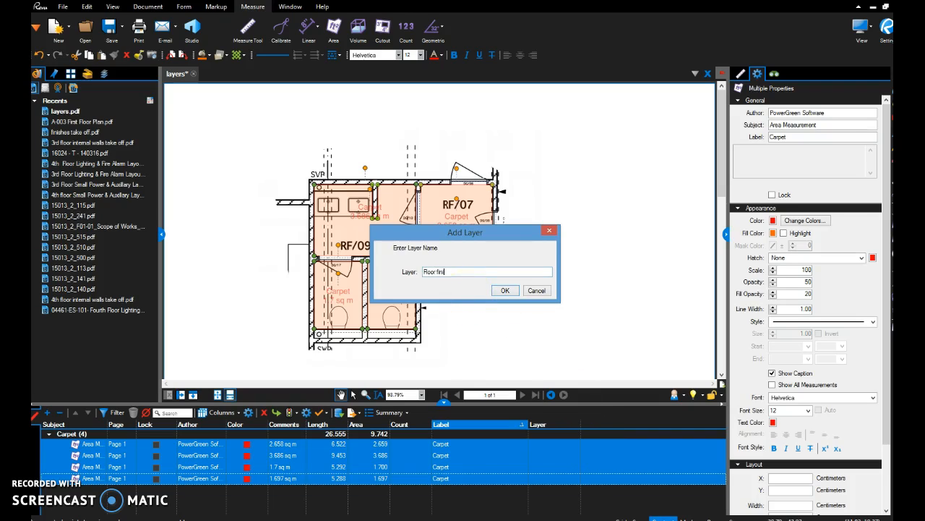
{"action": "left_click", "coordinate": [506, 290]}
{"action": "left_click", "coordinate": [483, 326]}
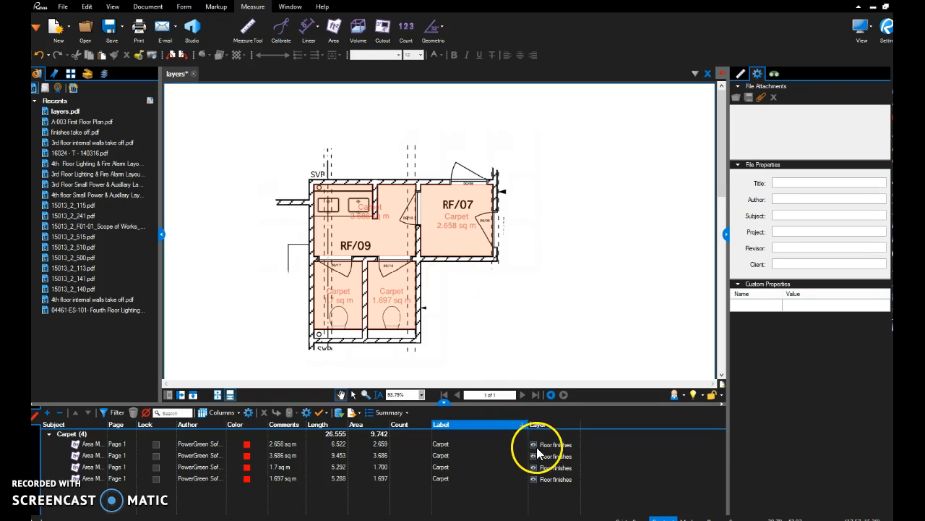
Hide the Floor finishes layer.
{"action": "left_click", "coordinate": [535, 444]}
{"action": "left_click", "coordinate": [533, 444]}
{"action": "left_click", "coordinate": [510, 359]}
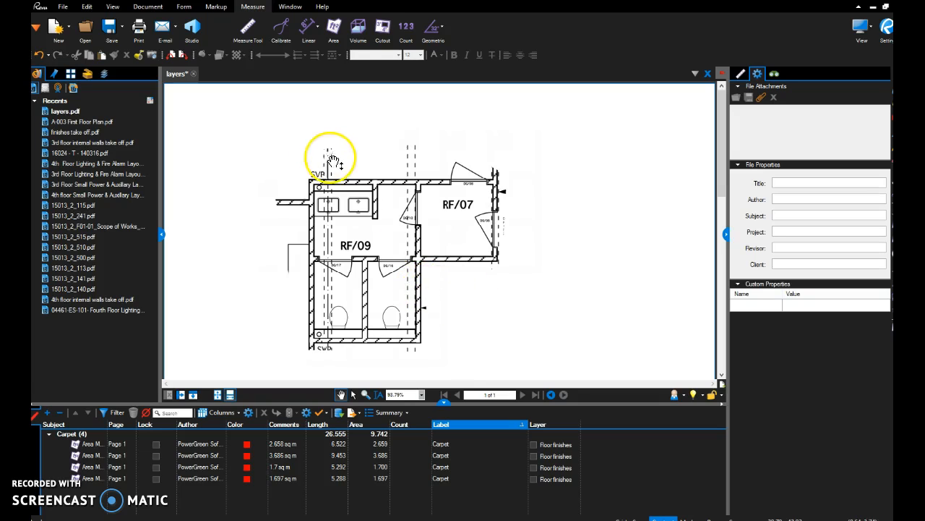
Count the two toilets in the cubicles with the Count tool and label the count WC's.
{"action": "left_click", "coordinate": [403, 36]}
{"action": "left_click", "coordinate": [338, 314]}
{"action": "left_click", "coordinate": [391, 314]}
{"action": "key", "text": "Escape"}
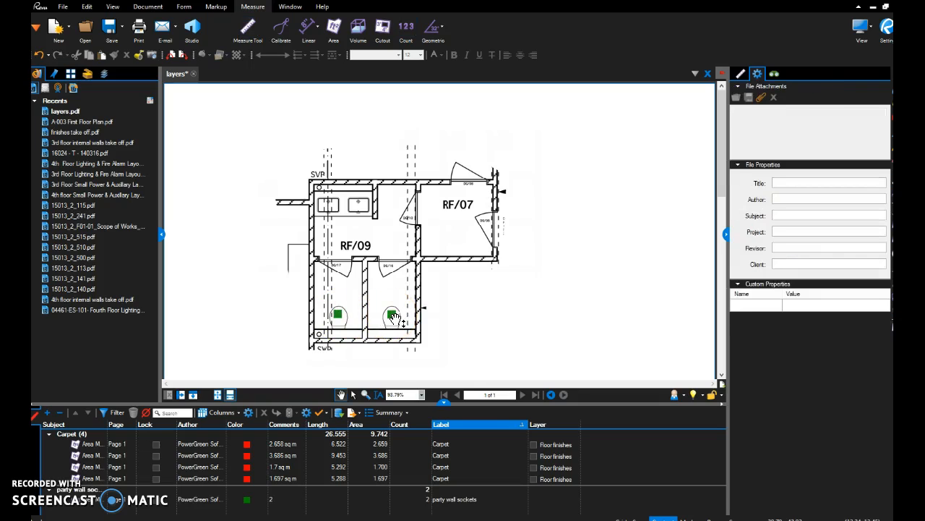
{"action": "left_click", "coordinate": [392, 315]}
{"action": "left_click_drag", "start_coordinate": [821, 136], "coordinate": [768, 138]}
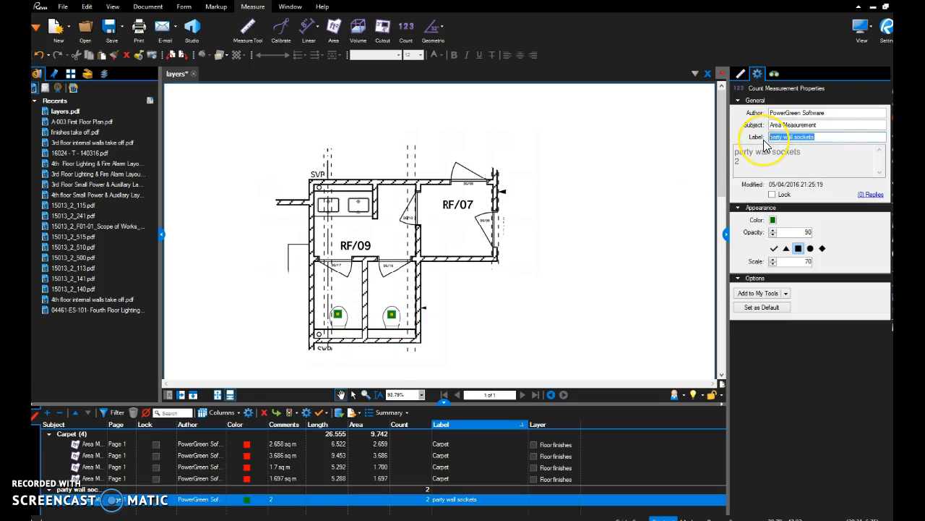
{"action": "type", "text": "WC's"}
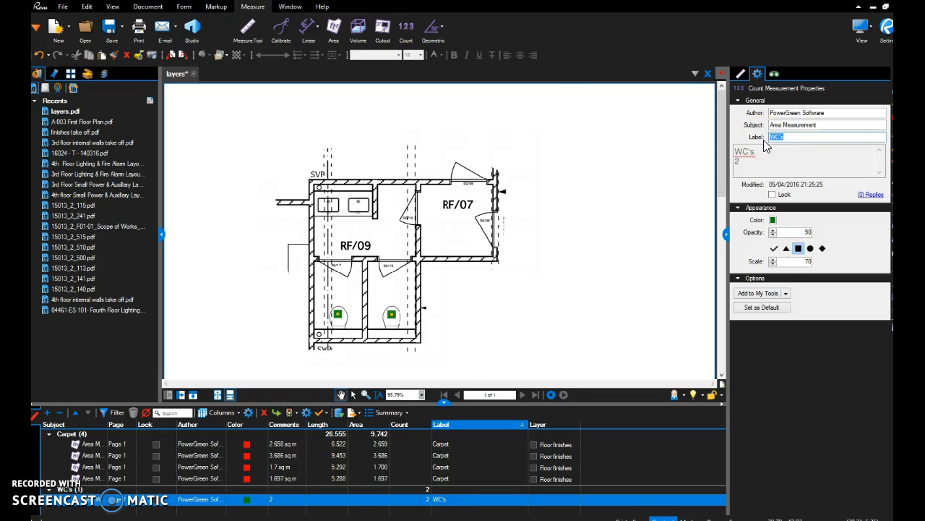
Count the two sinks in RF/09 with a new Count measurement and label it Sinks.
{"action": "left_click", "coordinate": [405, 28]}
{"action": "left_click", "coordinate": [329, 205]}
{"action": "key", "text": "Escape"}
{"action": "left_click", "coordinate": [360, 205]}
{"action": "left_click_drag", "start_coordinate": [822, 138], "coordinate": [743, 131]}
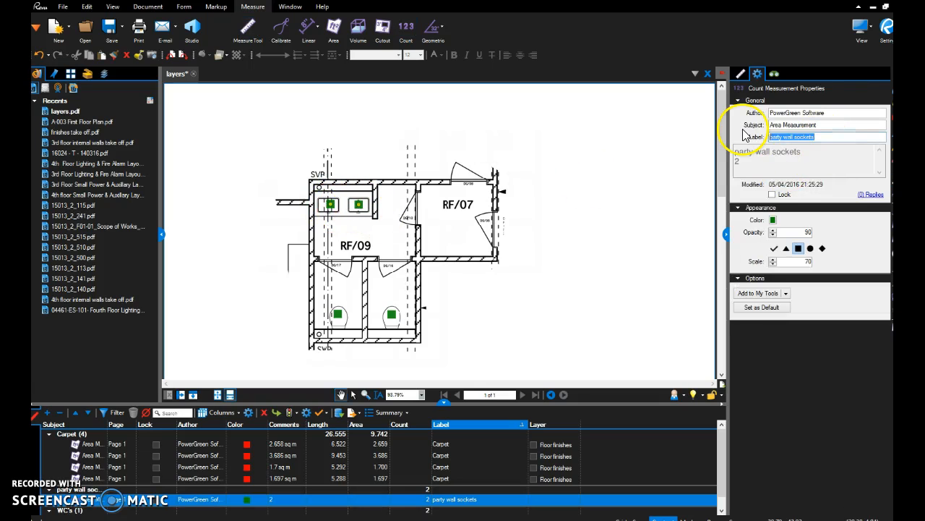
{"action": "type", "text": "Sinks"}
{"action": "key", "text": "Return"}
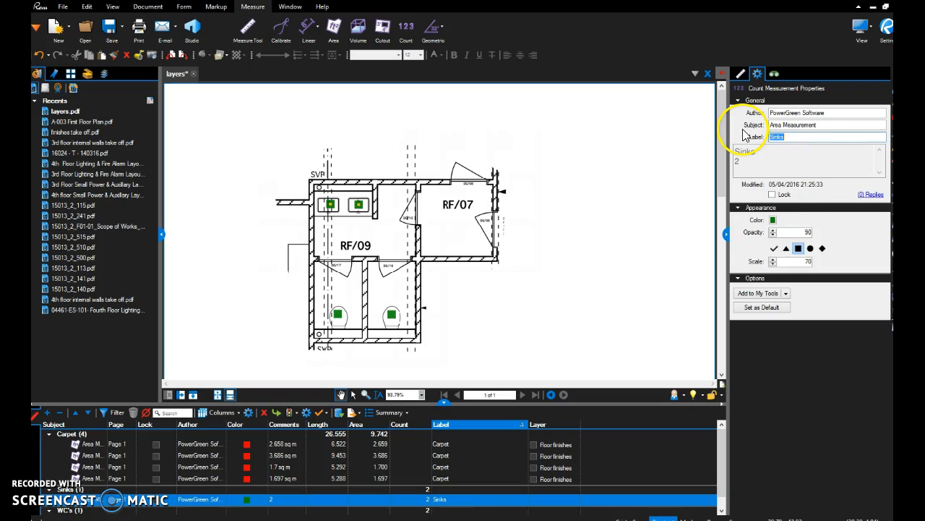
Change the Sinks count markers to red.
{"action": "left_click", "coordinate": [773, 221]}
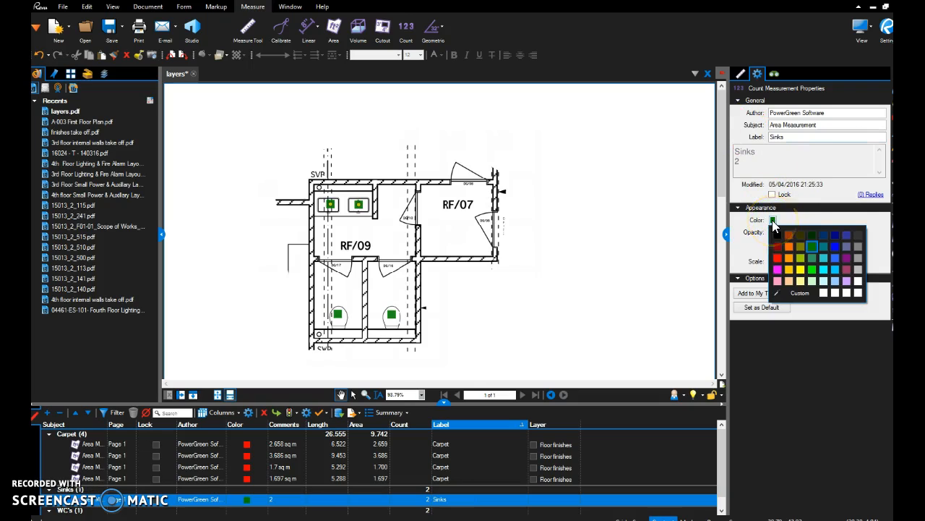
{"action": "left_click", "coordinate": [777, 258]}
{"action": "left_click", "coordinate": [557, 183]}
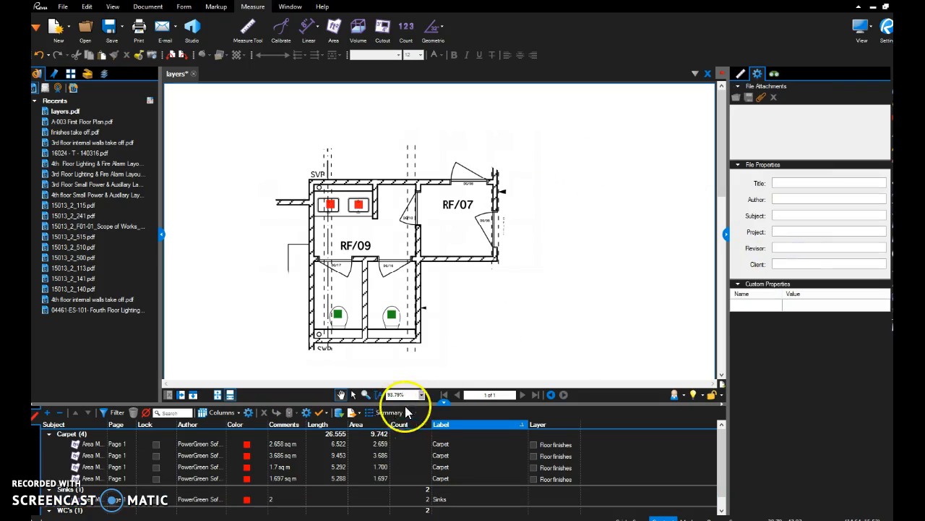
Assign the Sinks and WC's counts to a new layer named Fittings and hide that layer.
{"action": "left_click", "coordinate": [400, 499]}
{"action": "scroll", "coordinate": [400, 504], "scroll_direction": "down", "scroll_amount": 1}
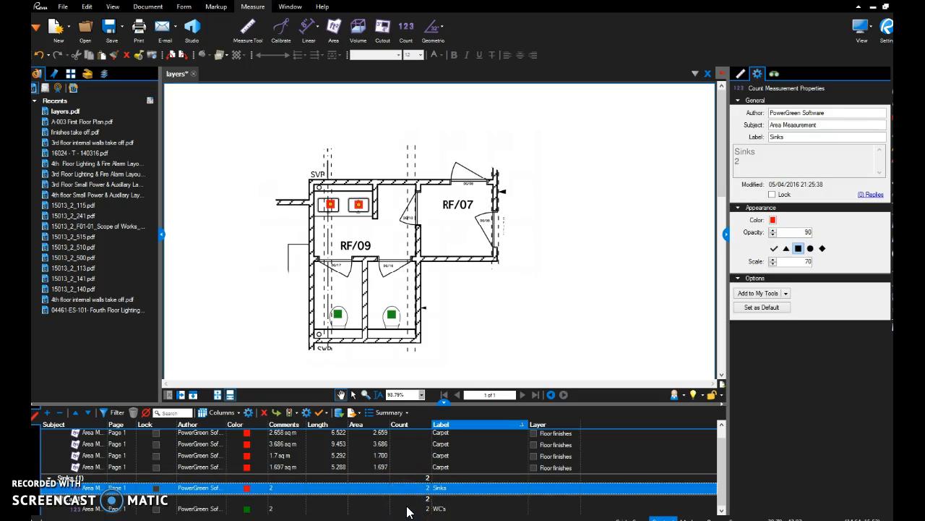
{"action": "left_click", "coordinate": [406, 509], "text": "ctrl"}
{"action": "right_click", "coordinate": [407, 512]}
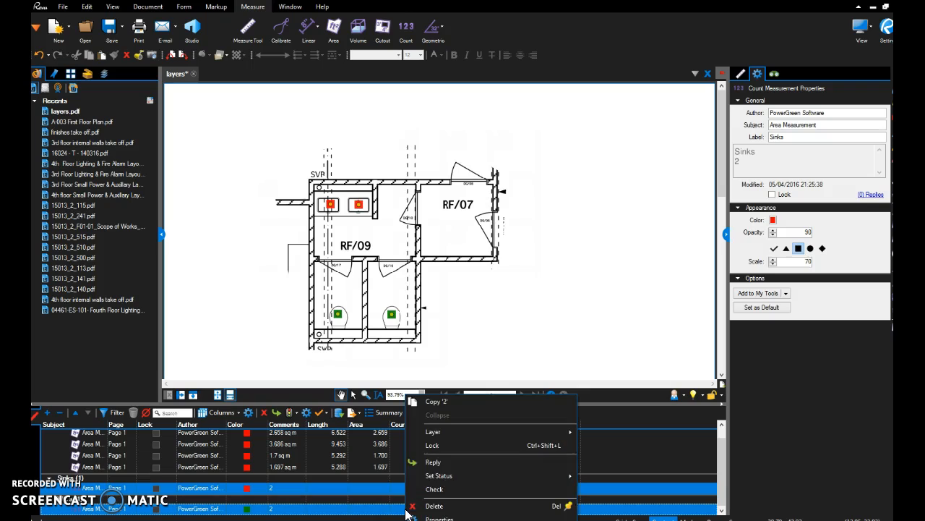
{"action": "mouse_move", "coordinate": [442, 433]}
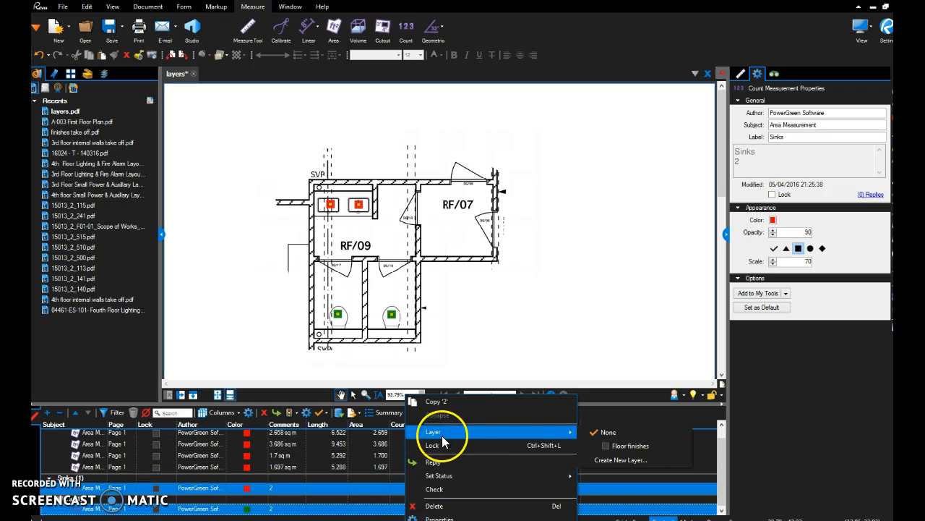
{"action": "left_click", "coordinate": [639, 456]}
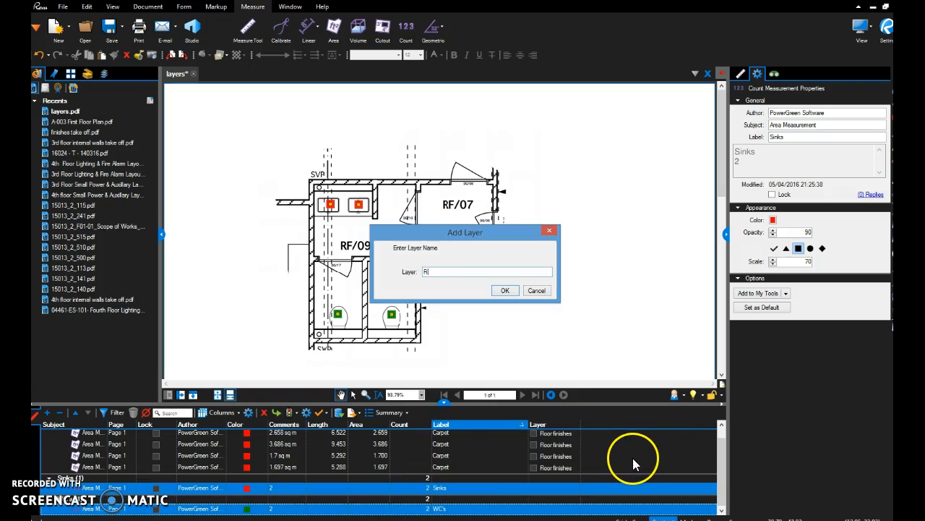
{"action": "left_click", "coordinate": [505, 289]}
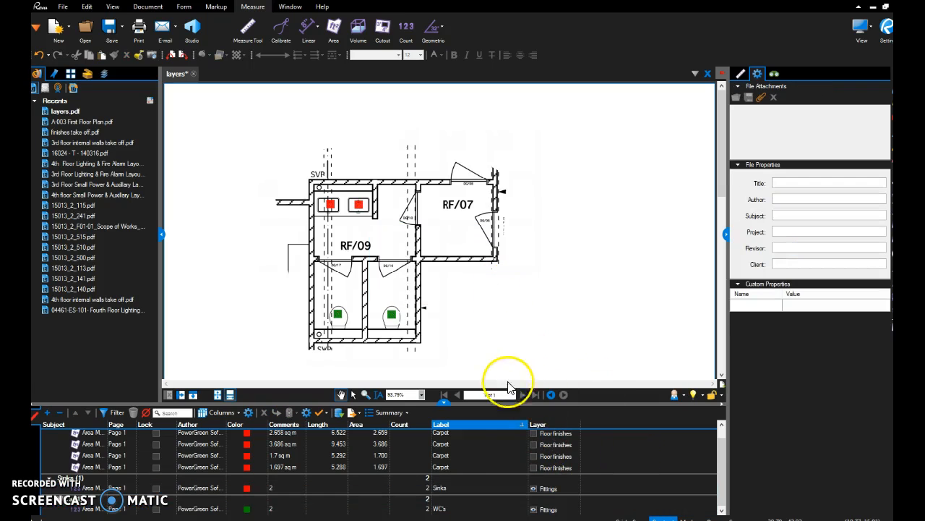
{"action": "left_click", "coordinate": [534, 488]}
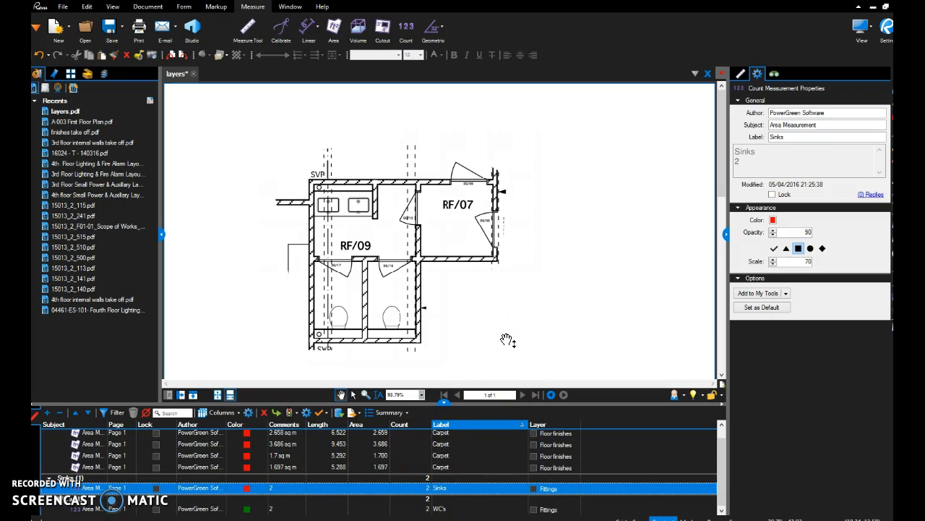
Count the five doors around RF/07, RF/09 and the cubicles with a new Count measurement and label it Doors.
{"action": "left_click", "coordinate": [405, 29]}
{"action": "left_click", "coordinate": [403, 218]}
{"action": "left_click", "coordinate": [478, 220]}
{"action": "left_click", "coordinate": [472, 172]}
{"action": "left_click", "coordinate": [398, 266]}
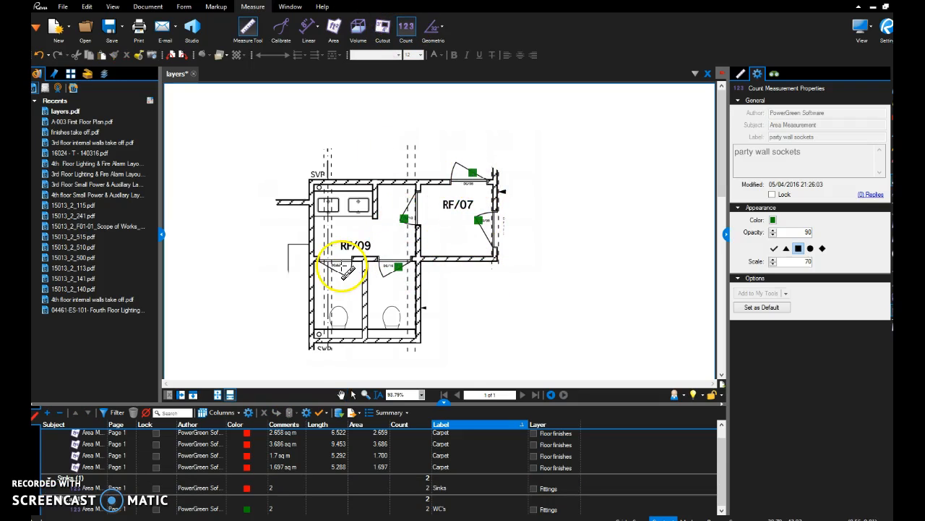
{"action": "key", "text": "Escape"}
{"action": "key", "text": "Escape"}
{"action": "left_click", "coordinate": [340, 266]}
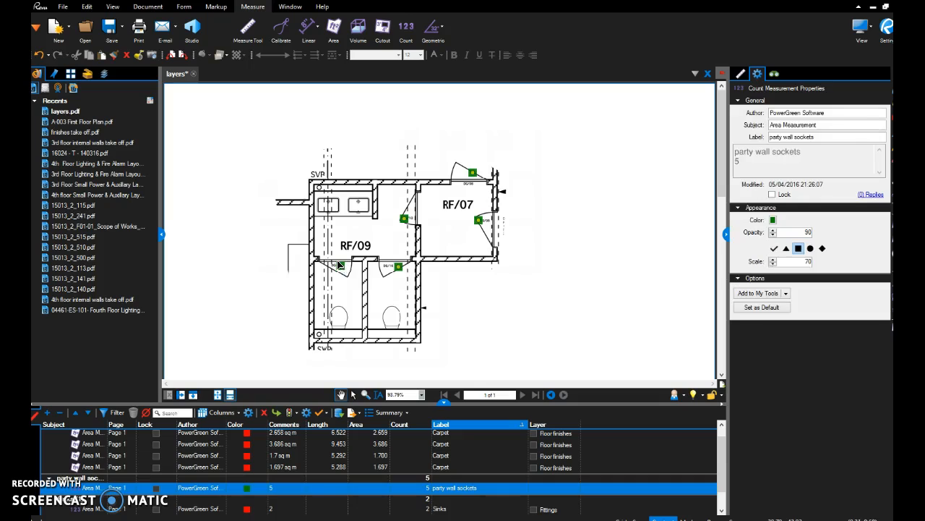
{"action": "triple_click", "coordinate": [825, 137]}
{"action": "type", "text": "Doors"}
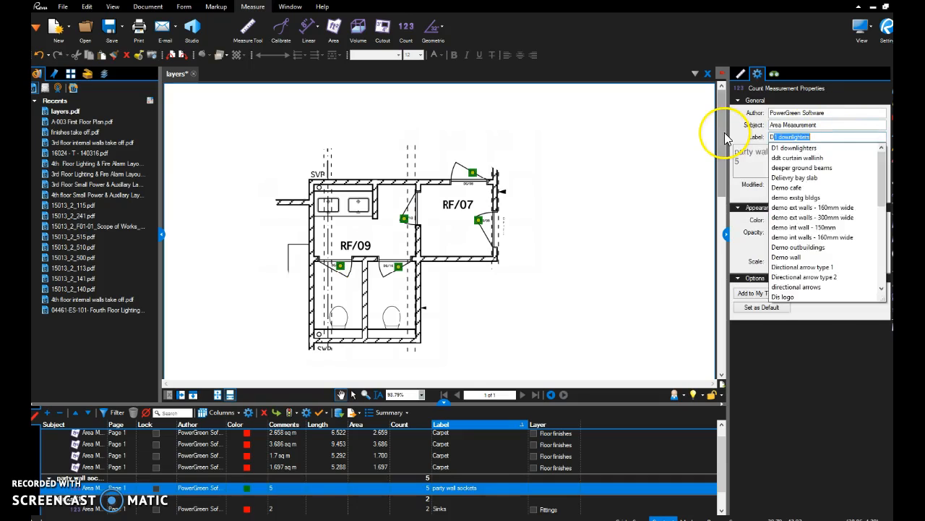
{"action": "key", "text": "Return"}
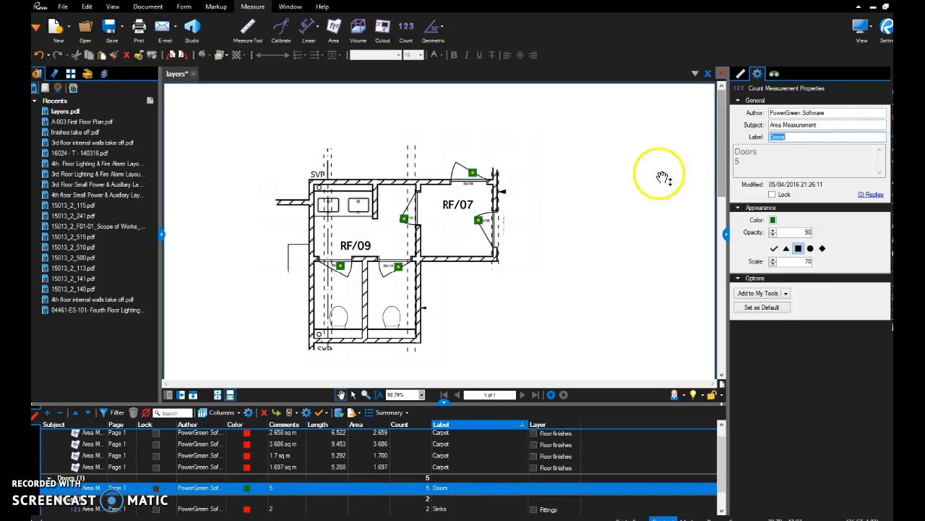
Assign the Doors count to a new layer named Internal doors and hide that layer.
{"action": "right_click", "coordinate": [444, 493]}
{"action": "mouse_move", "coordinate": [483, 433]}
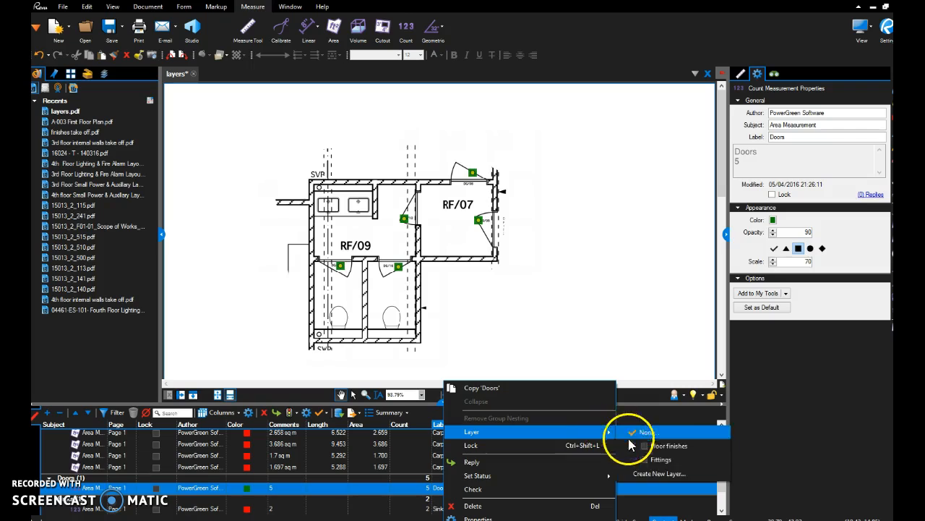
{"action": "left_click", "coordinate": [645, 472]}
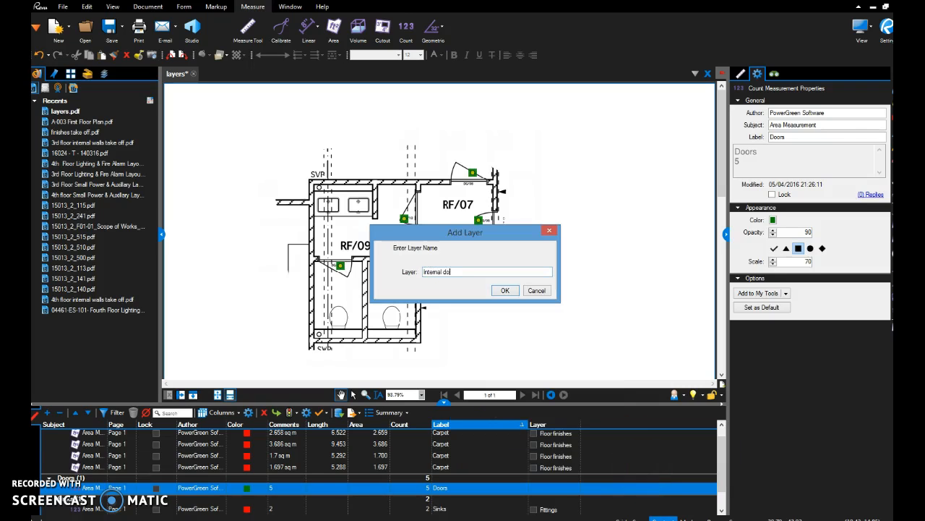
{"action": "type", "text": "Internal doors"}
{"action": "key", "text": "Return"}
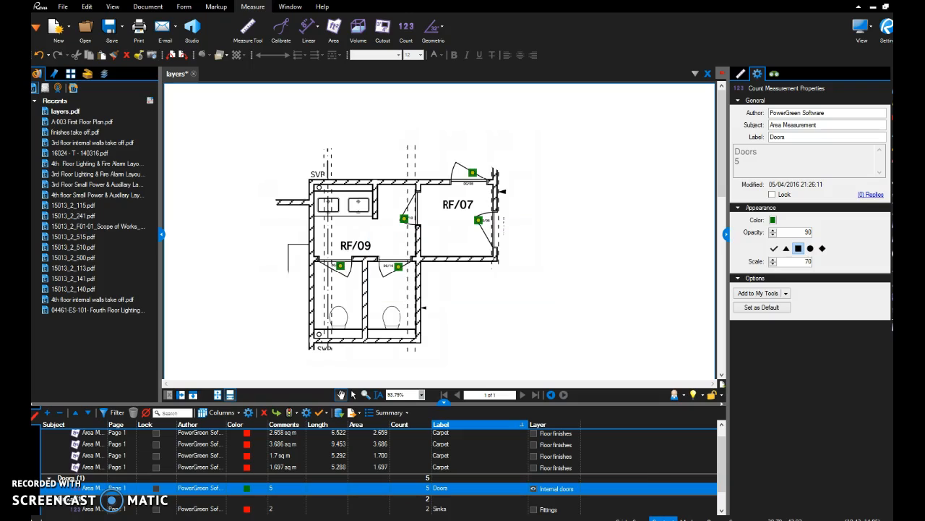
{"action": "left_click", "coordinate": [535, 489]}
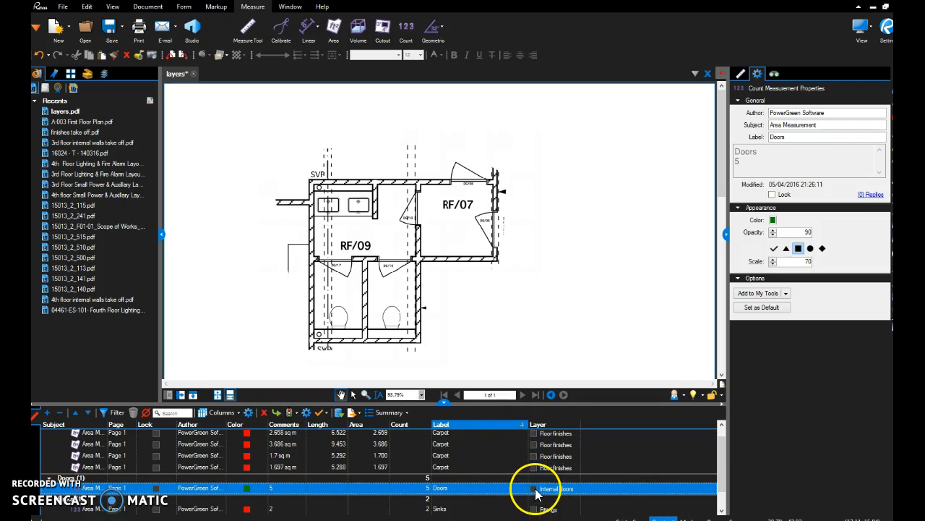
Show the Floor finishes, Fittings and Internal doors layers together on the plan, expanding the collapsed Doors group in the markups list.
{"action": "scroll", "coordinate": [534, 446], "scroll_direction": "up", "scroll_amount": 1}
{"action": "left_click", "coordinate": [534, 445]}
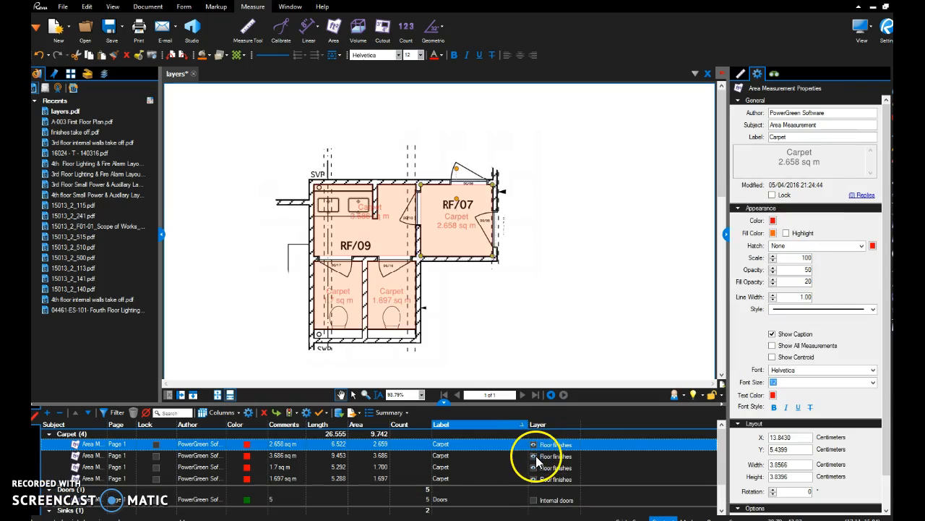
{"action": "scroll", "coordinate": [515, 355], "scroll_direction": "down", "scroll_amount": 5}
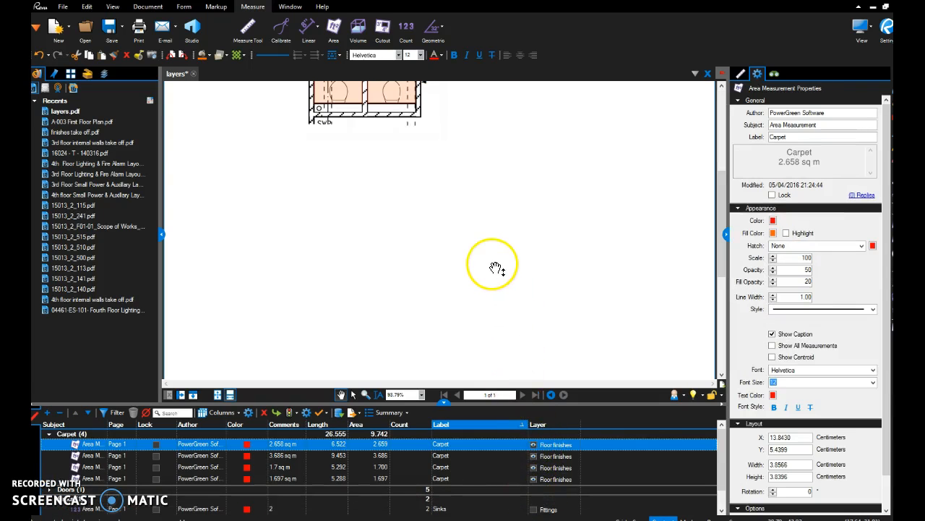
{"action": "scroll", "coordinate": [495, 268], "scroll_direction": "up", "scroll_amount": 5}
{"action": "left_click", "coordinate": [578, 468]}
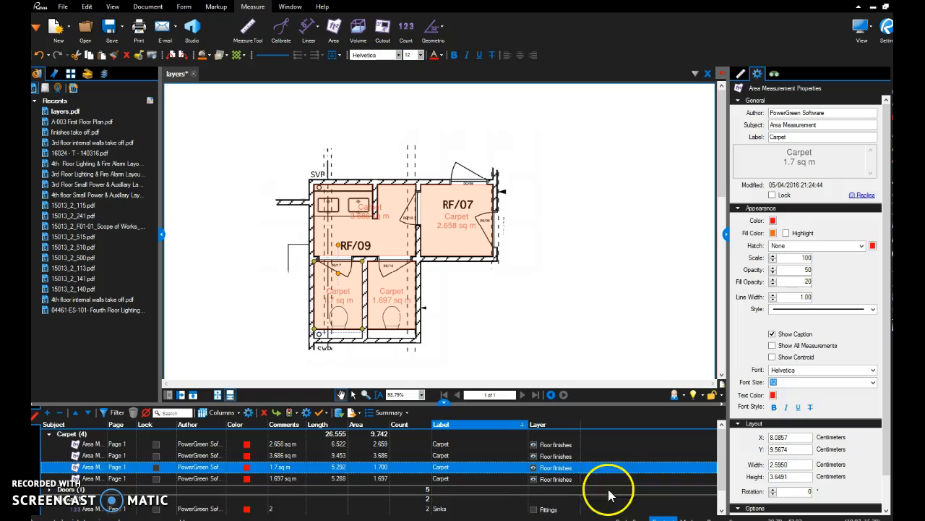
{"action": "left_click", "coordinate": [535, 510]}
{"action": "left_click", "coordinate": [722, 511]}
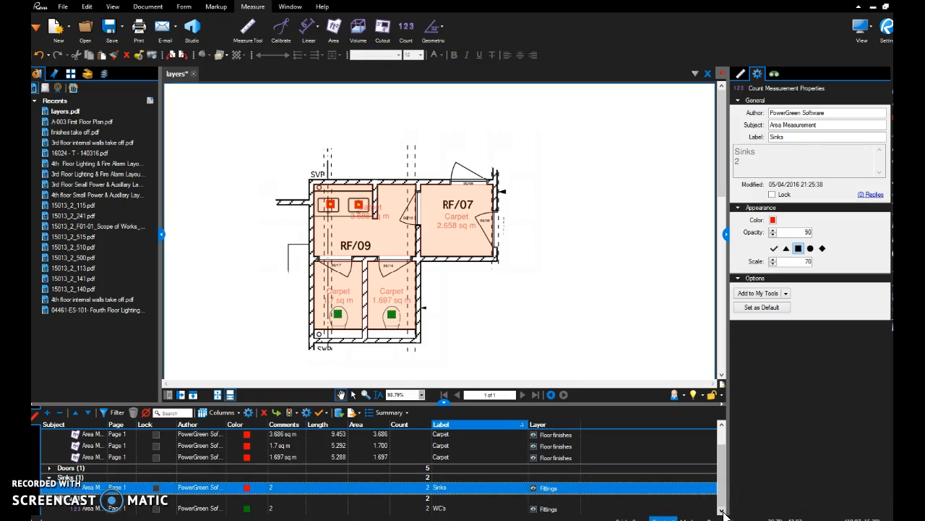
{"action": "scroll", "coordinate": [561, 474], "scroll_direction": "up", "scroll_amount": 1}
{"action": "mouse_move", "coordinate": [723, 480]}
{"action": "left_mouse_down"}
{"action": "mouse_move", "coordinate": [723, 494]}
{"action": "mouse_move", "coordinate": [723, 469]}
{"action": "left_mouse_up"}
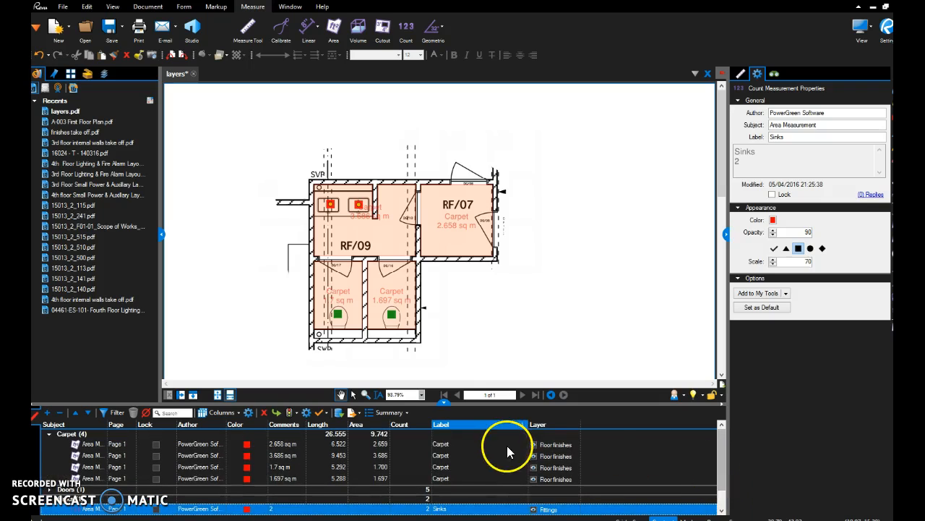
{"action": "double_click", "coordinate": [427, 488]}
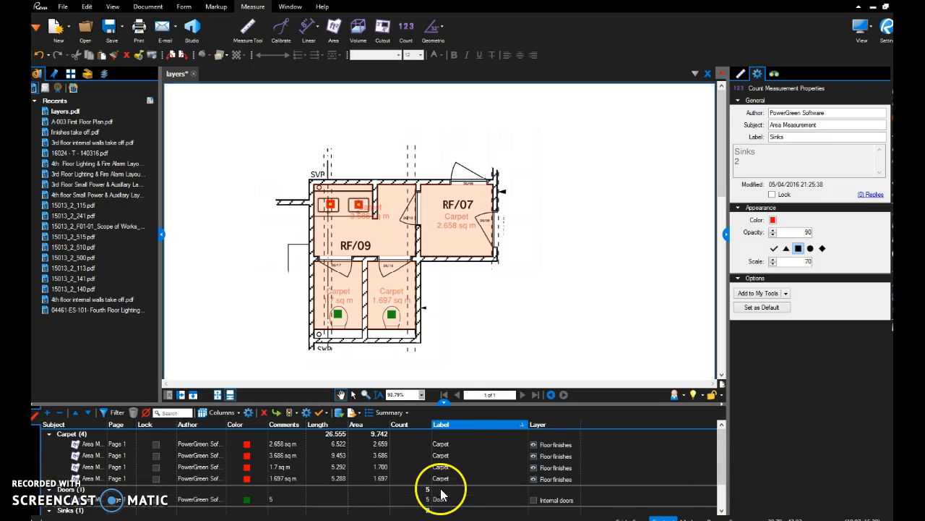
{"action": "left_click", "coordinate": [534, 500]}
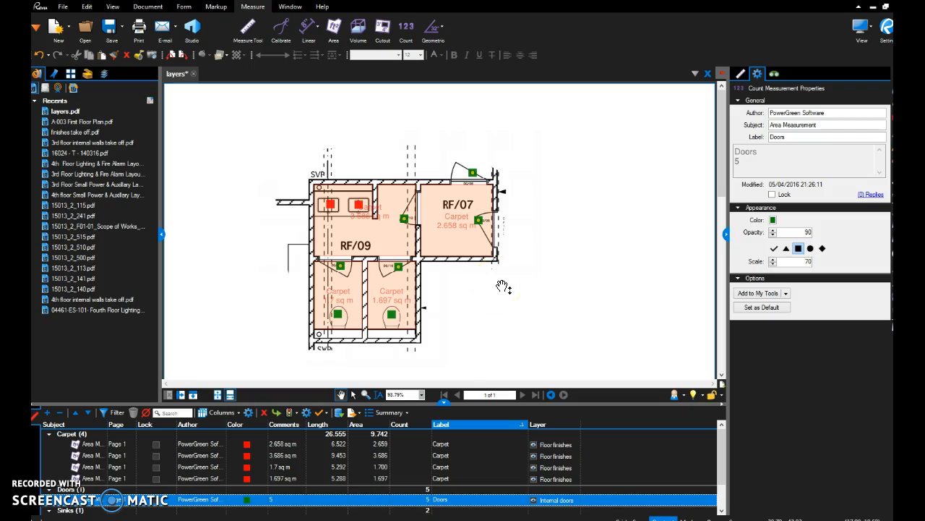
{"action": "left_click", "coordinate": [504, 302]}
Hide the Floor finishes, Internal doors and Fittings layers one after another to leave the bare floor plan.
{"action": "left_click", "coordinate": [535, 446]}
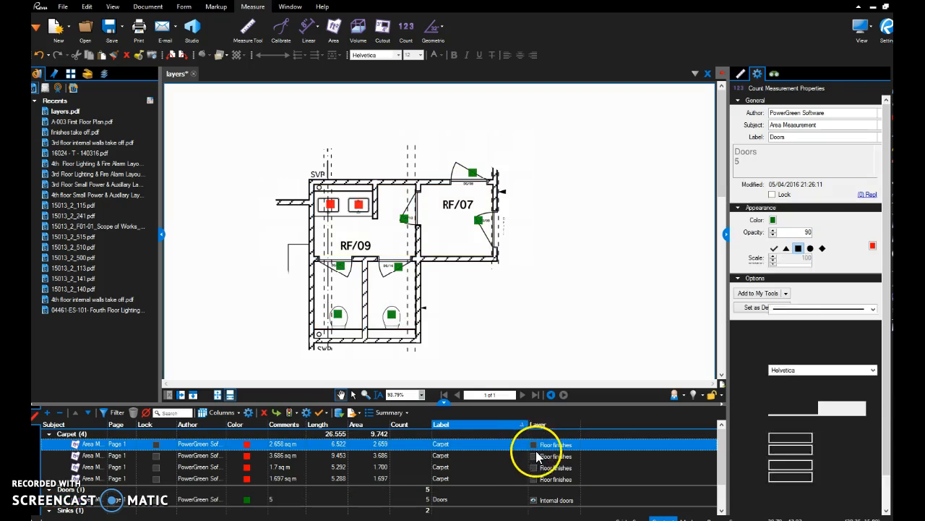
{"action": "left_click", "coordinate": [536, 500]}
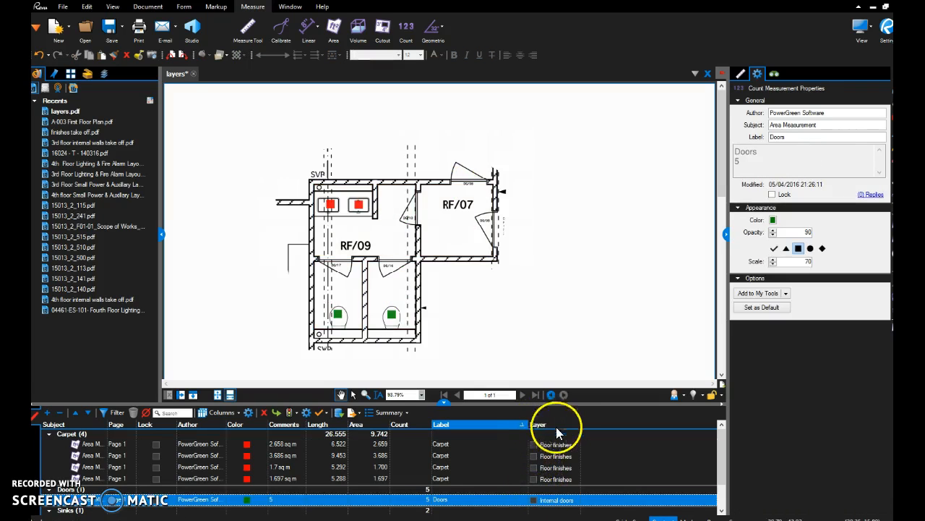
{"action": "scroll", "coordinate": [716, 477], "scroll_direction": "down", "scroll_amount": 1}
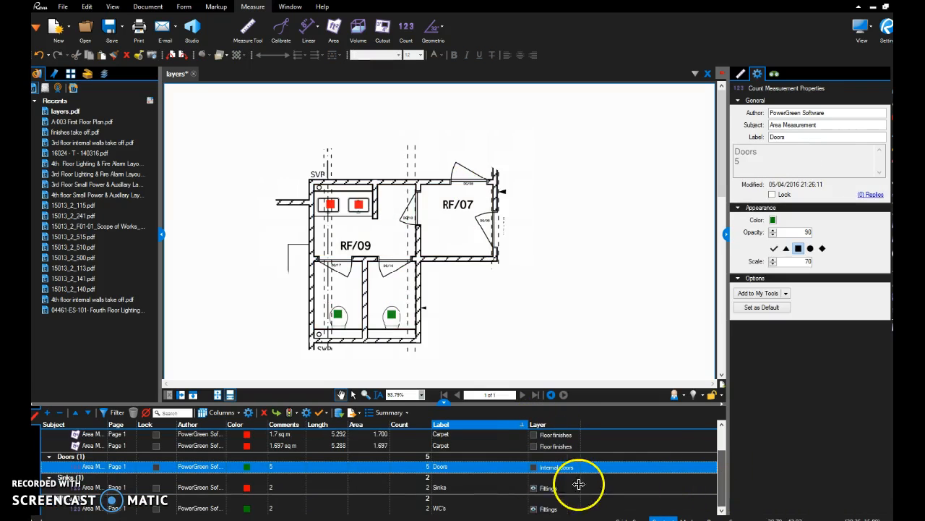
{"action": "left_click", "coordinate": [534, 488]}
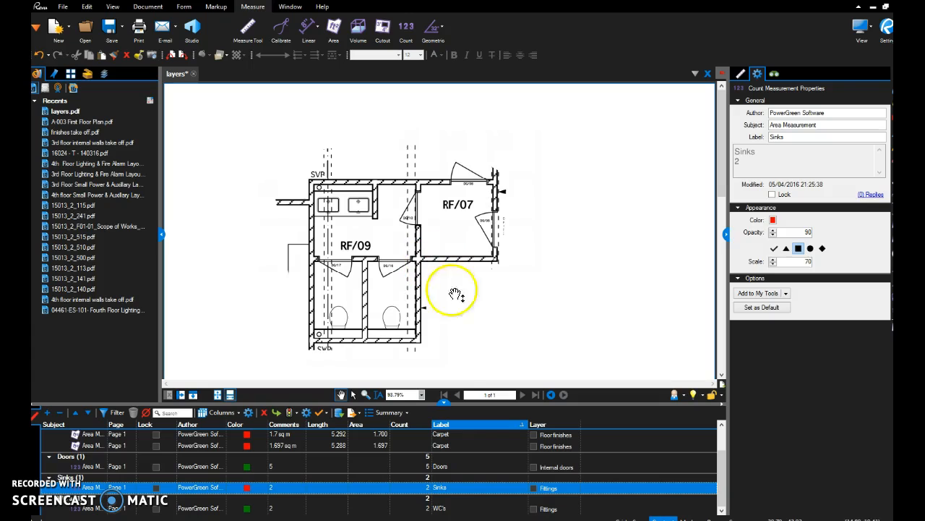
Turn the Floor finishes, Internal doors and Fittings layers back on, one at a time.
{"action": "left_click", "coordinate": [693, 396]}
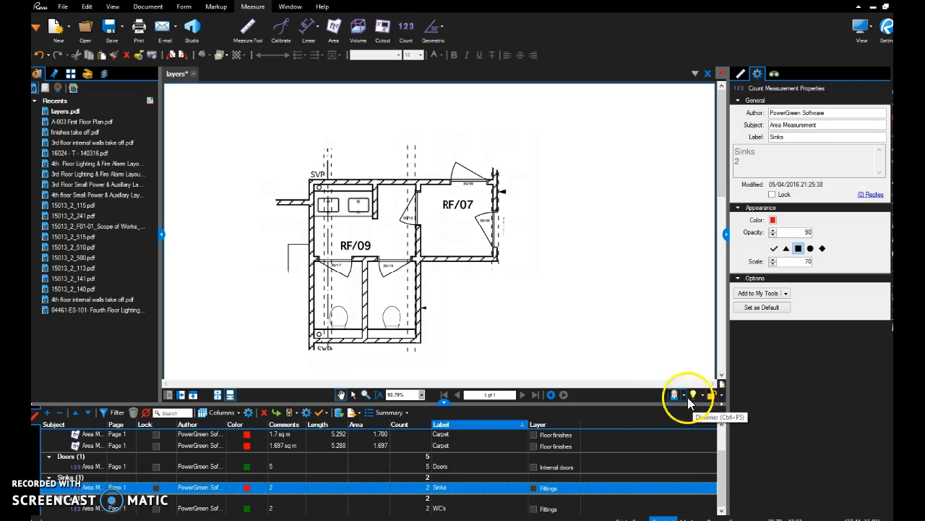
{"action": "left_click", "coordinate": [536, 438]}
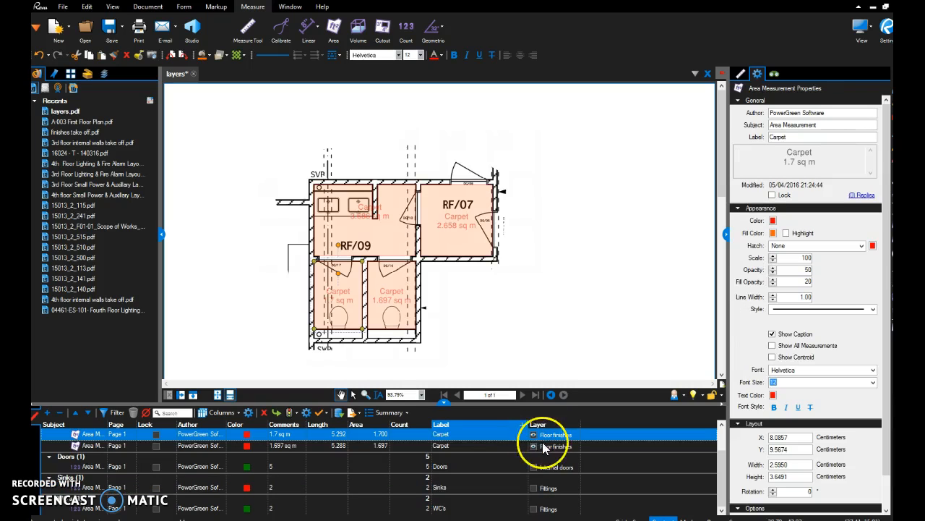
{"action": "left_click", "coordinate": [535, 468]}
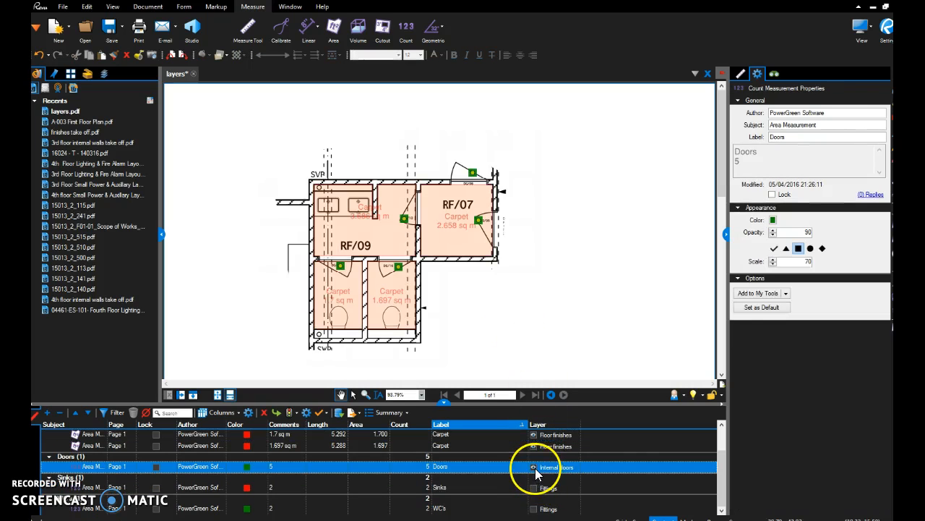
{"action": "left_click", "coordinate": [535, 489]}
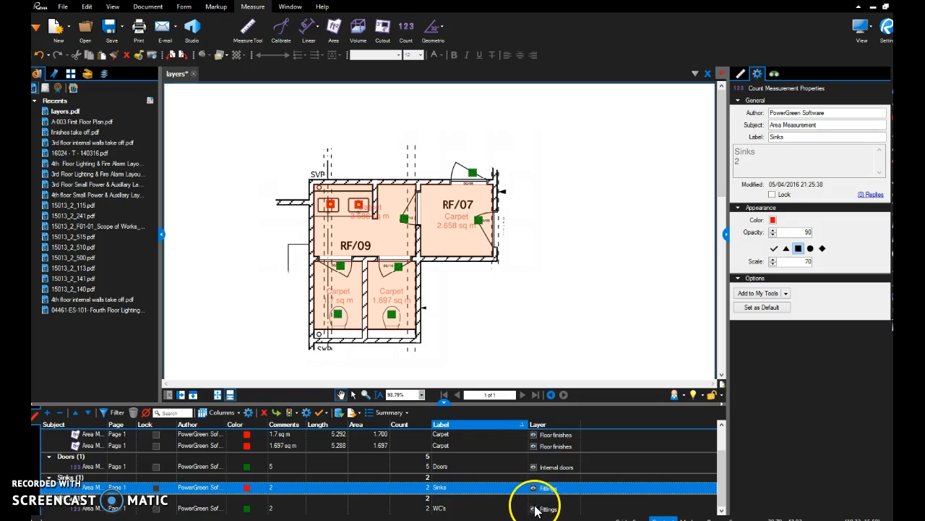